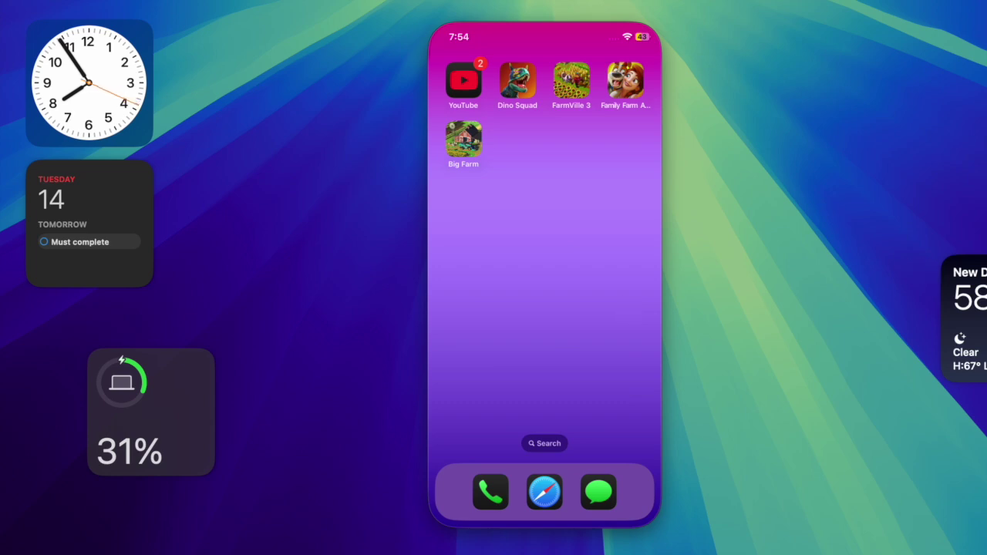
# Step: Move the Weather widget to the desktop's right edge and page through the mirrored phone
pyautogui.moveTo(964, 308); pyautogui.dragTo(983, 354)
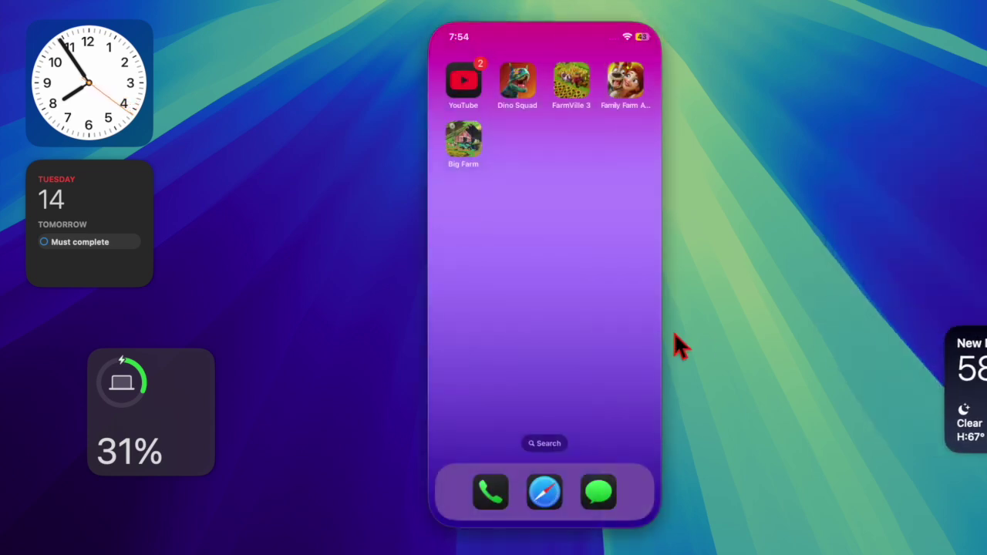
pyautogui.hscroll(-5, 528, 228)
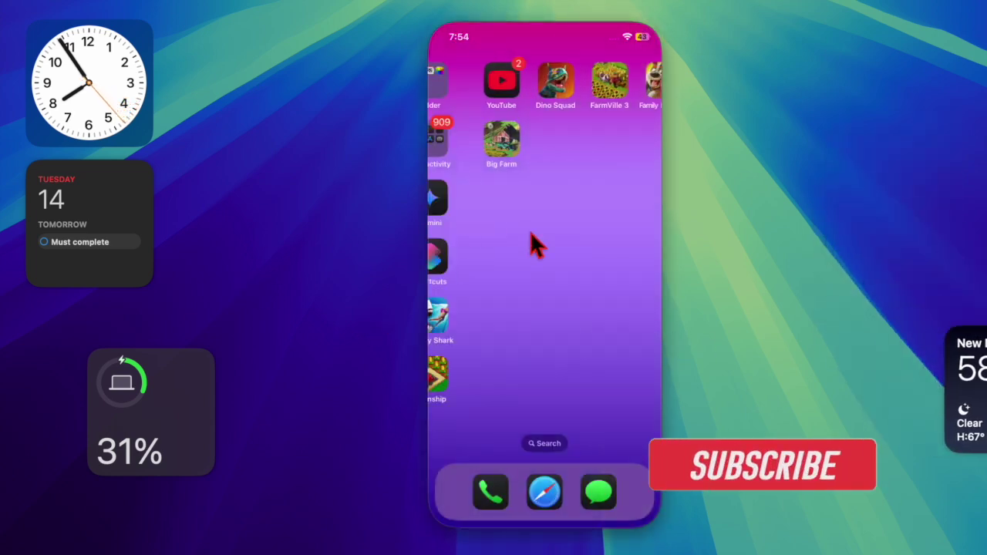
pyautogui.hscroll(-5, 531, 235)
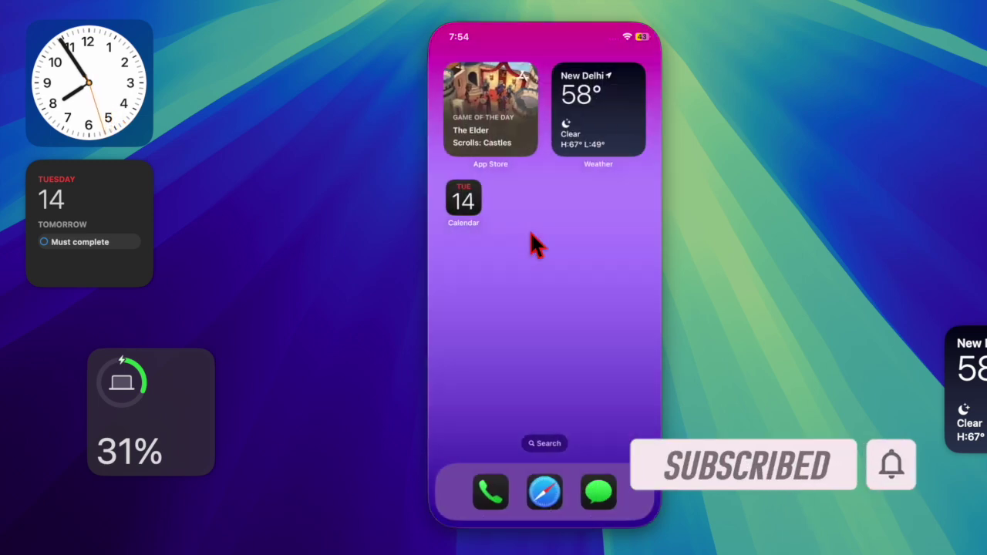
pyautogui.hscroll(-5, 529, 231)
pyautogui.scroll(-3, 530, 230)
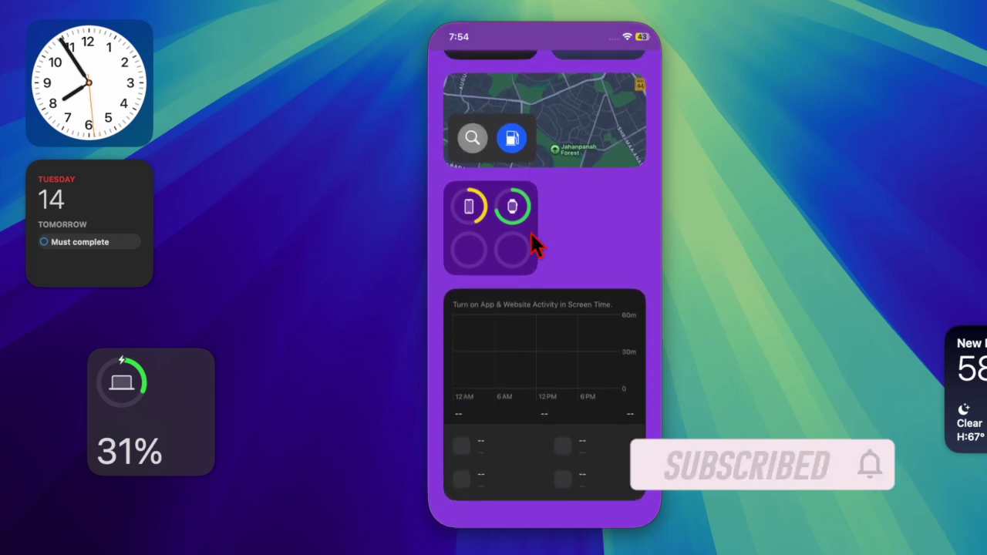
# Step: Tile the iPhone Mirroring window to Top Right using Window > Move & Resize
pyautogui.click(208, 0)
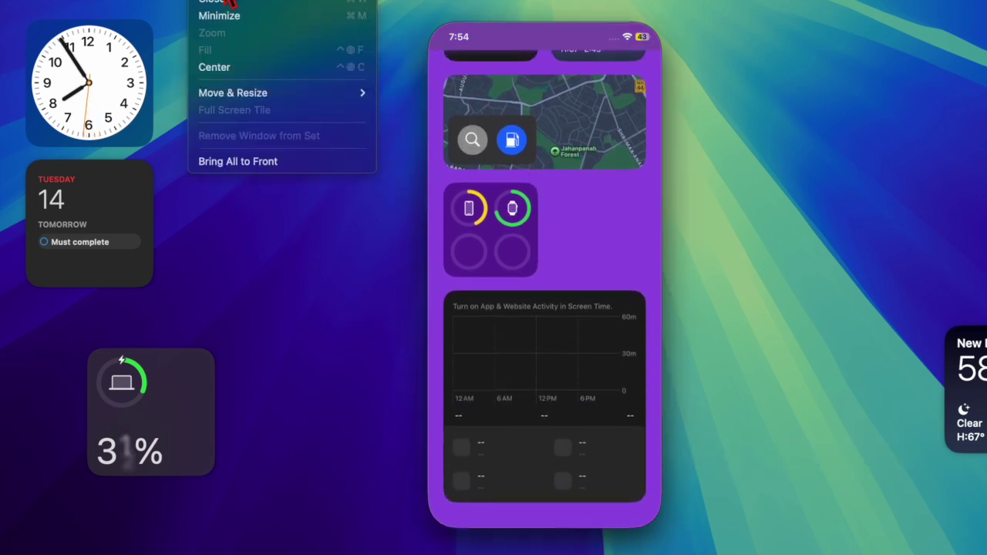
pyautogui.moveTo(250, 96)
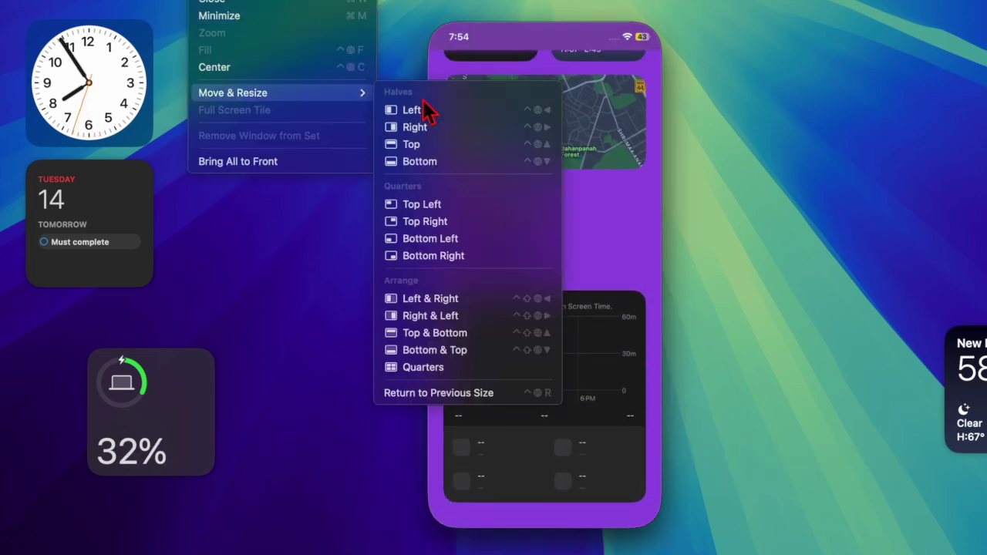
pyautogui.click(442, 224)
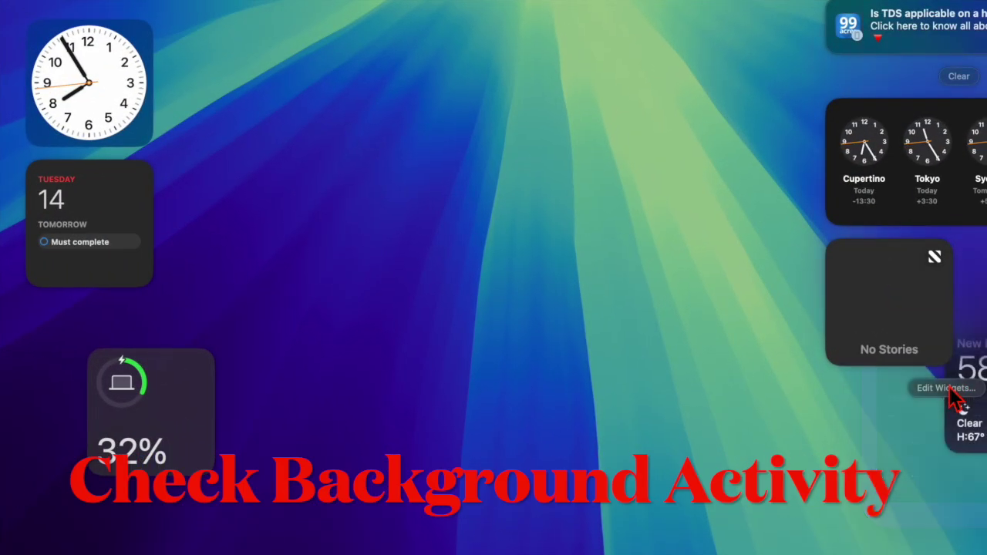
# Step: Search Spotlight for 'moni' to bring up Activity Monitor's energy impact list
pyautogui.scroll(-10, 569, 494)
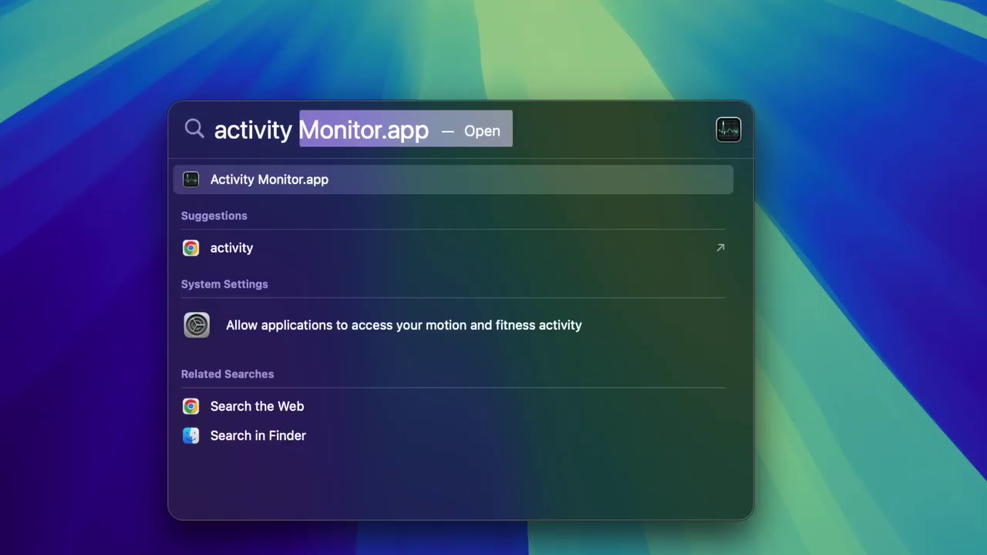
pyautogui.write('moni')
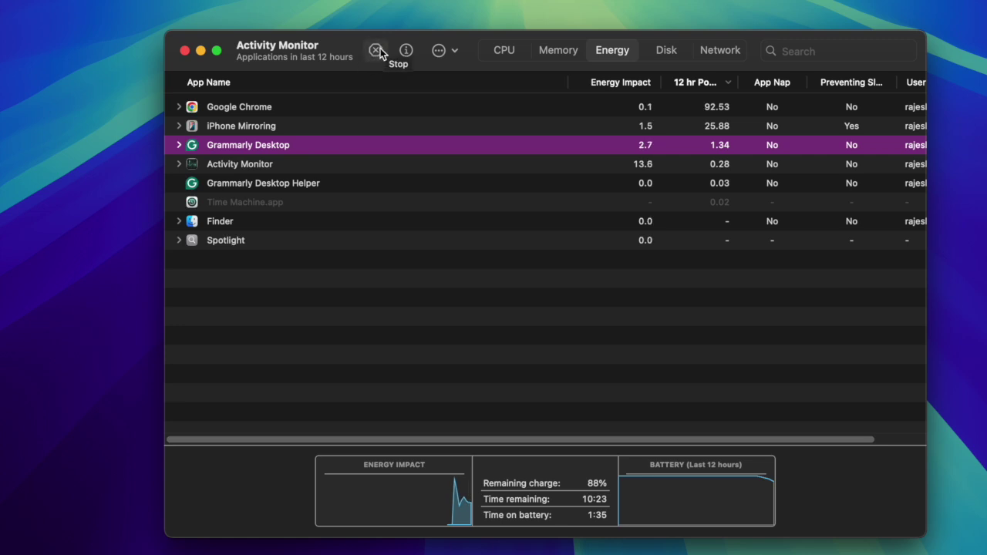
# Step: Stop the Grammarly Desktop process from the Activity Monitor toolbar
pyautogui.click(376, 51)
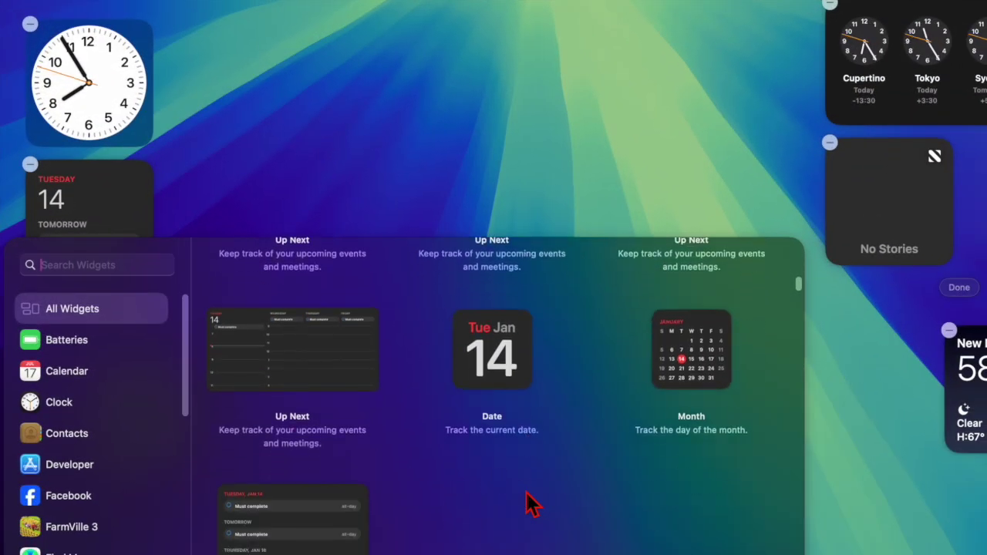
pyautogui.scroll(-10, 531, 503)
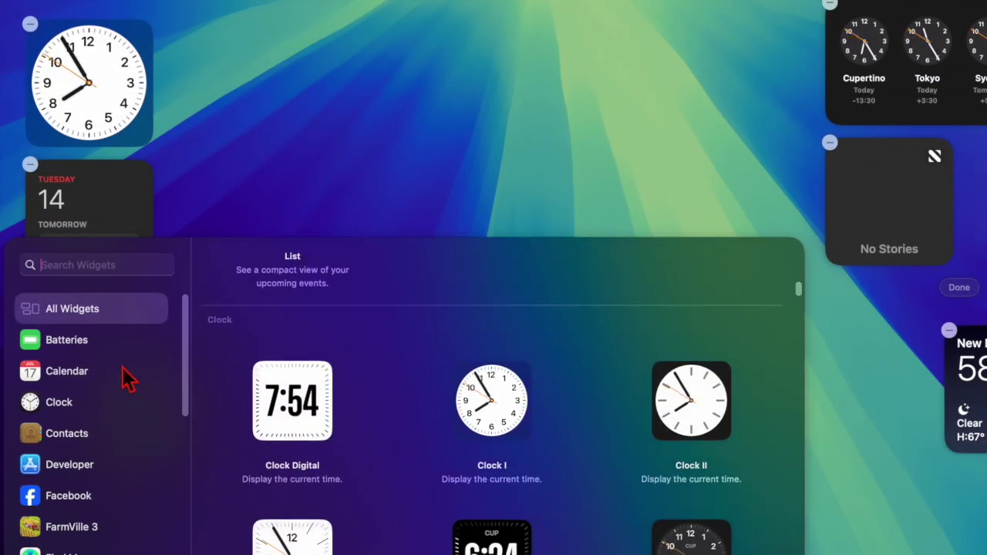
# Step: Browse the Batteries widgets, then scroll down to the Screen Time widgets
pyautogui.click(87, 349)
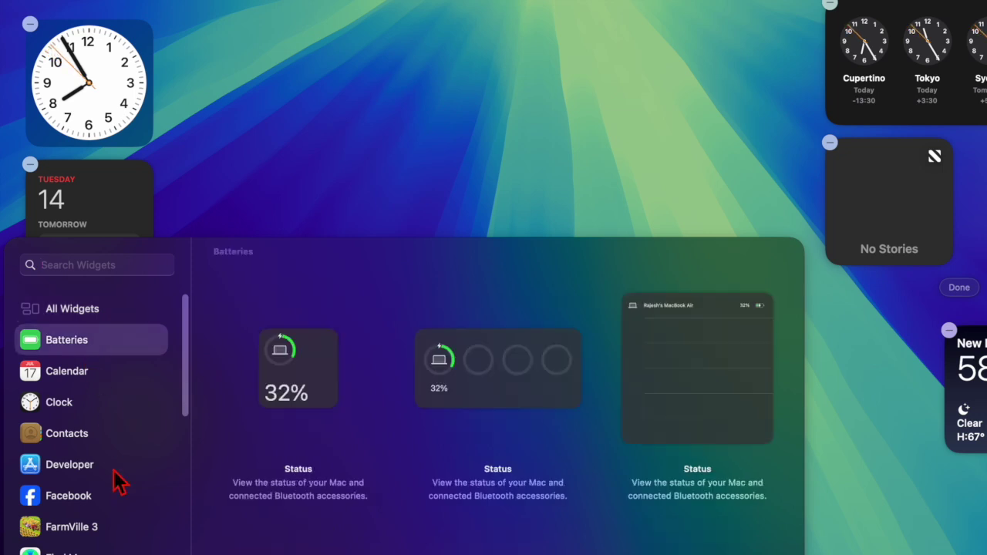
pyautogui.scroll(-8, 116, 482)
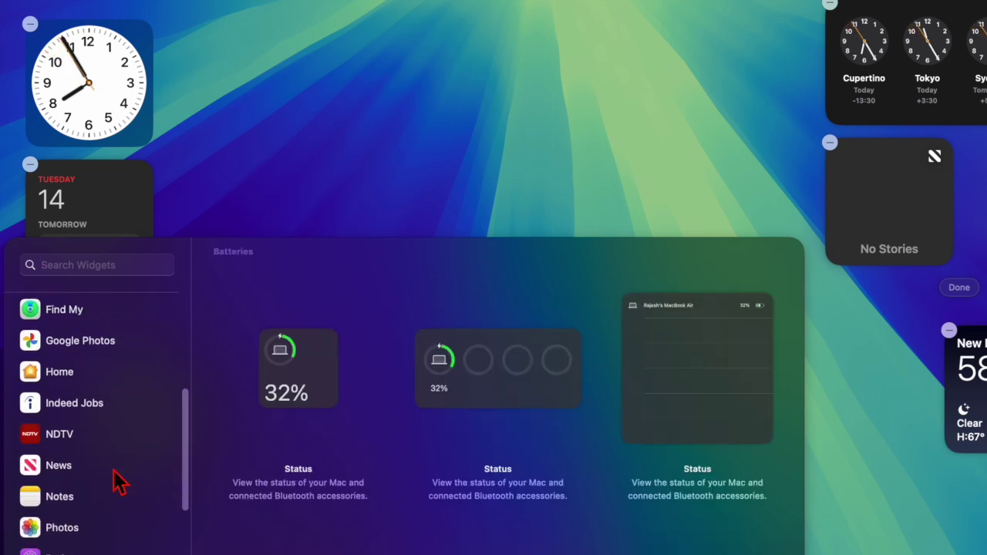
pyautogui.scroll(-5, 116, 481)
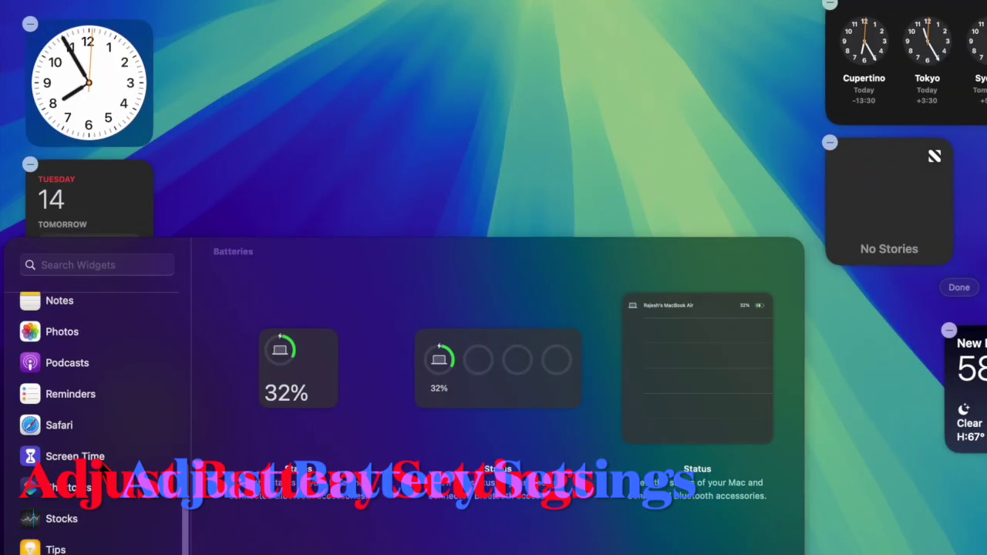
pyautogui.click(87, 458)
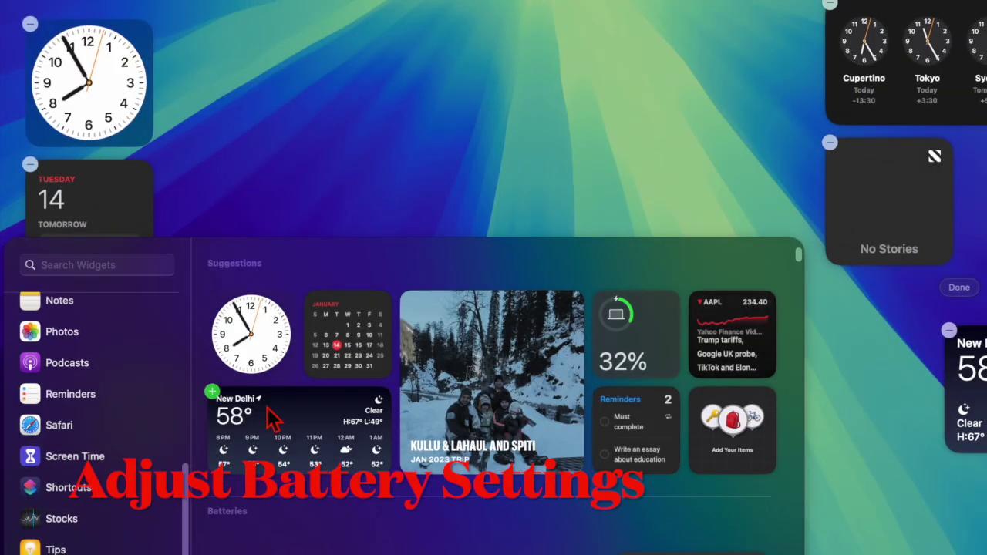
pyautogui.click(87, 463)
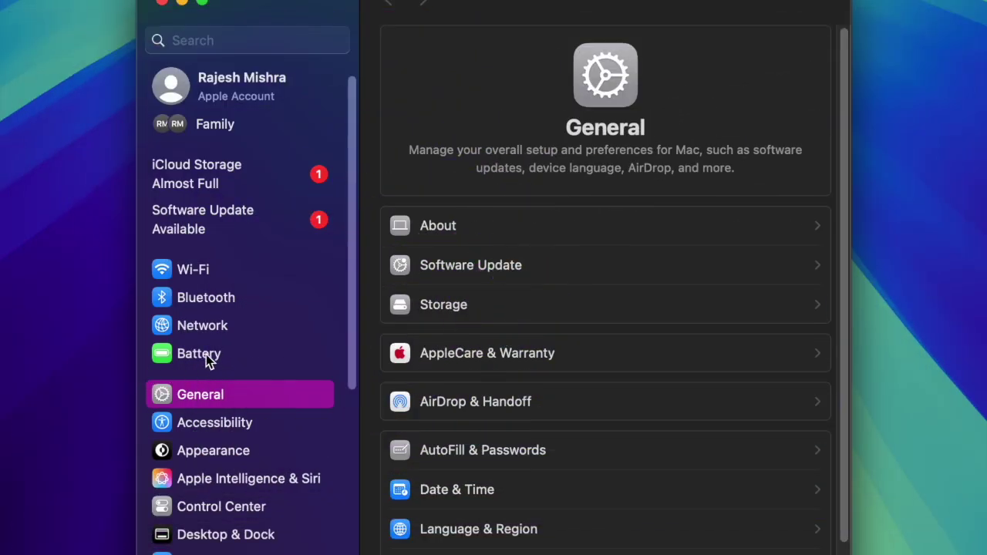
# Step: In Battery settings, set Low Power Mode to Always
pyautogui.click(208, 362)
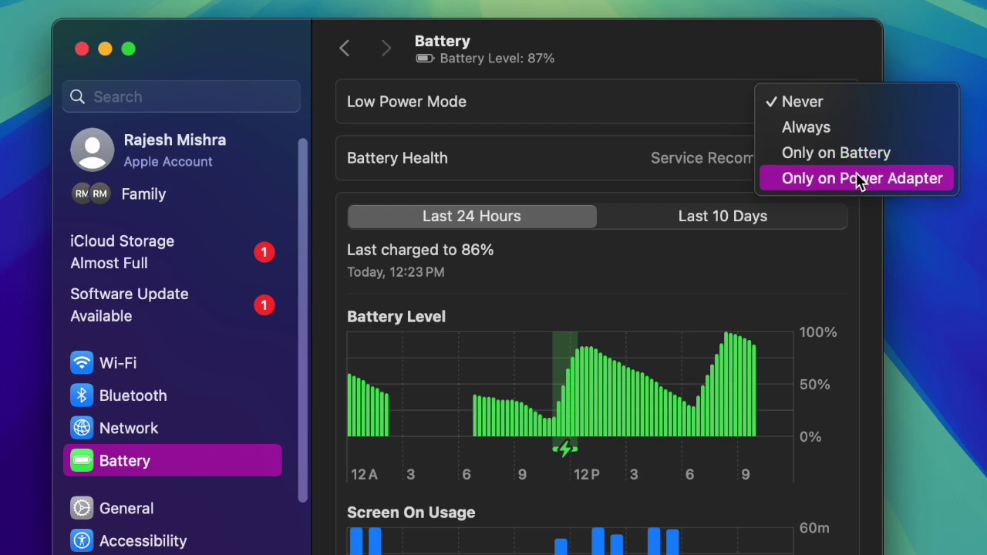
pyautogui.click(844, 129)
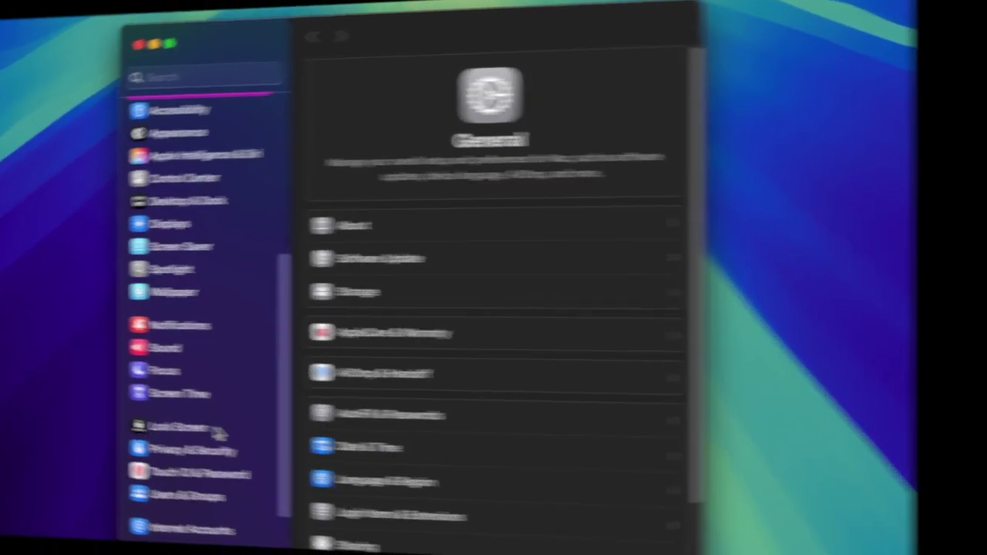
# Step: In Lock Screen, show the timer choices for turning the display off on battery
pyautogui.click(231, 435)
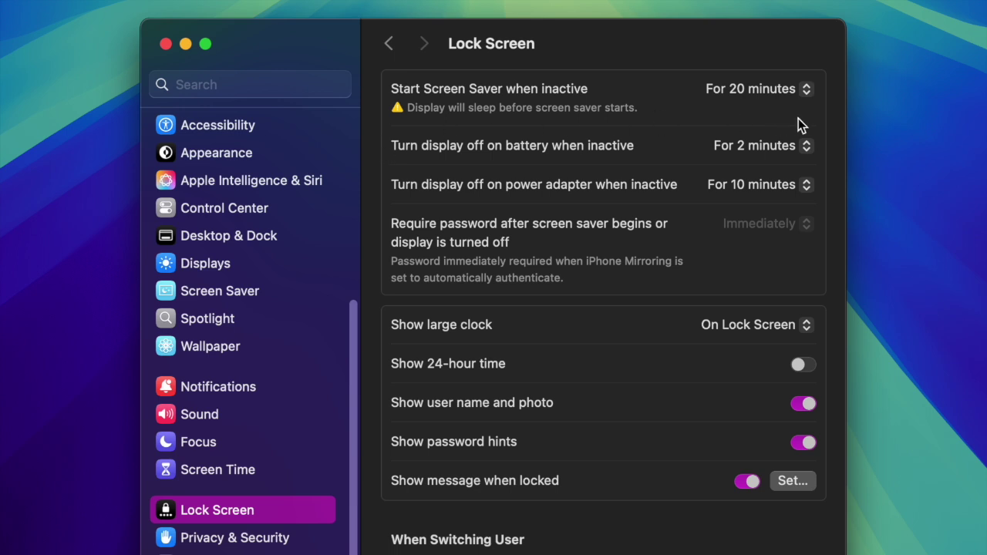
pyautogui.click(810, 147)
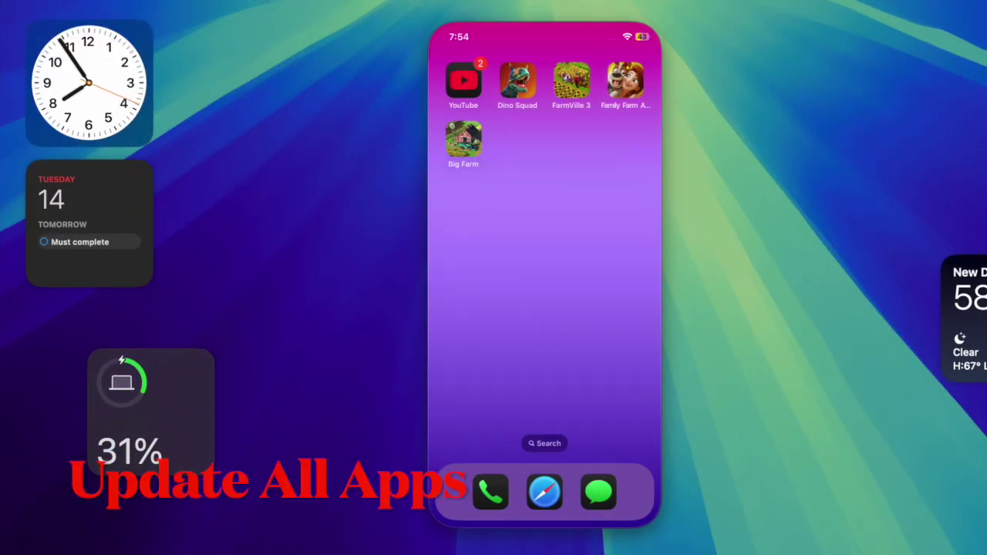
# Step: Move the weather widget lower on the right edge and swipe the iPhone to its widgets
pyautogui.moveTo(967, 278); pyautogui.dragTo(979, 343)
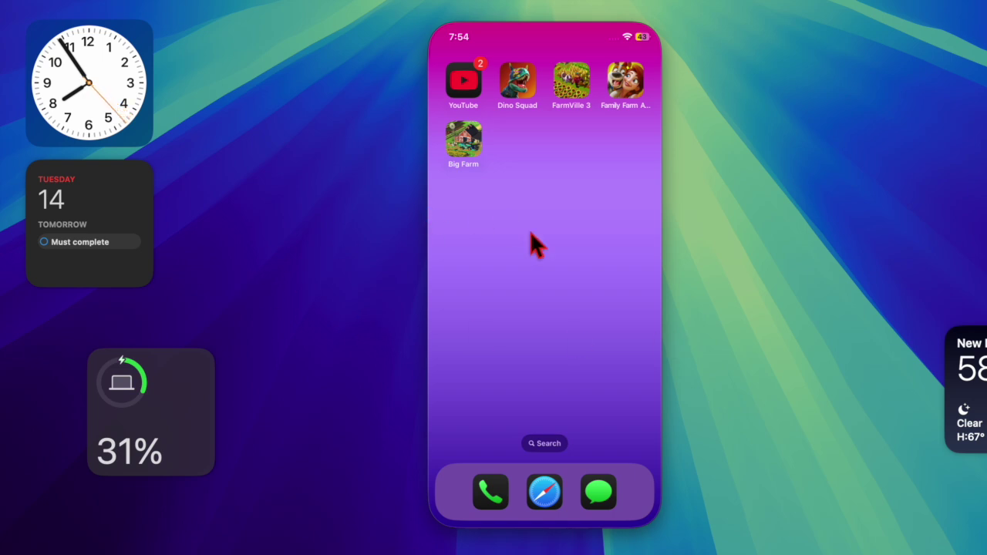
pyautogui.hscroll(-5, 529, 230)
pyautogui.hscroll(-5, 530, 231)
pyautogui.hscroll(-3, 529, 230)
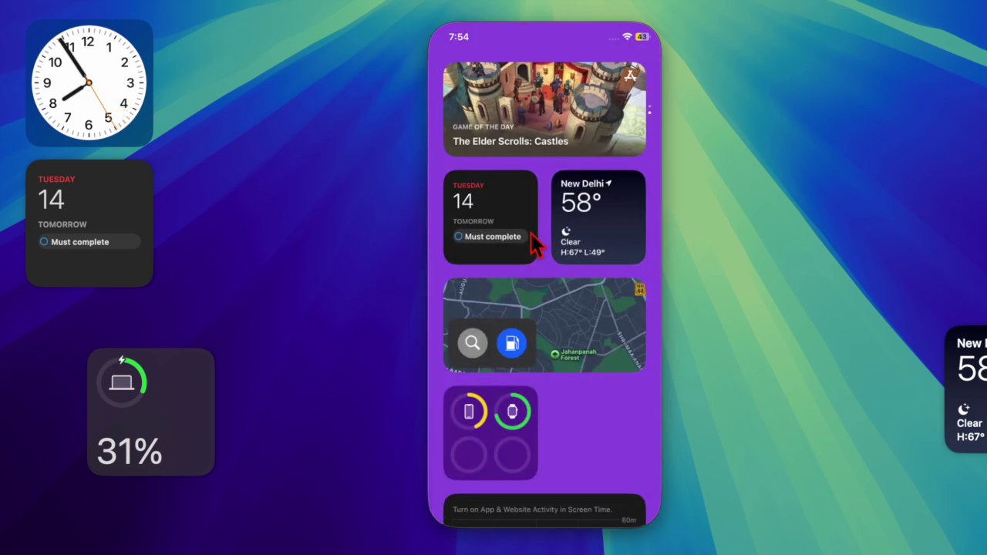
pyautogui.hscroll(3, 530, 231)
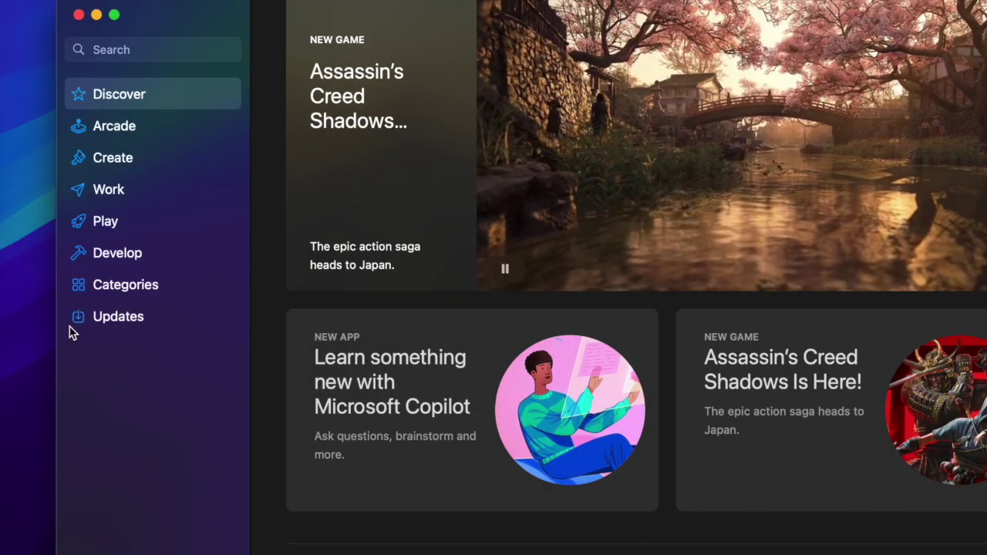
# Step: Show the App Store's Updates list of recently updated apps
pyautogui.click(119, 321)
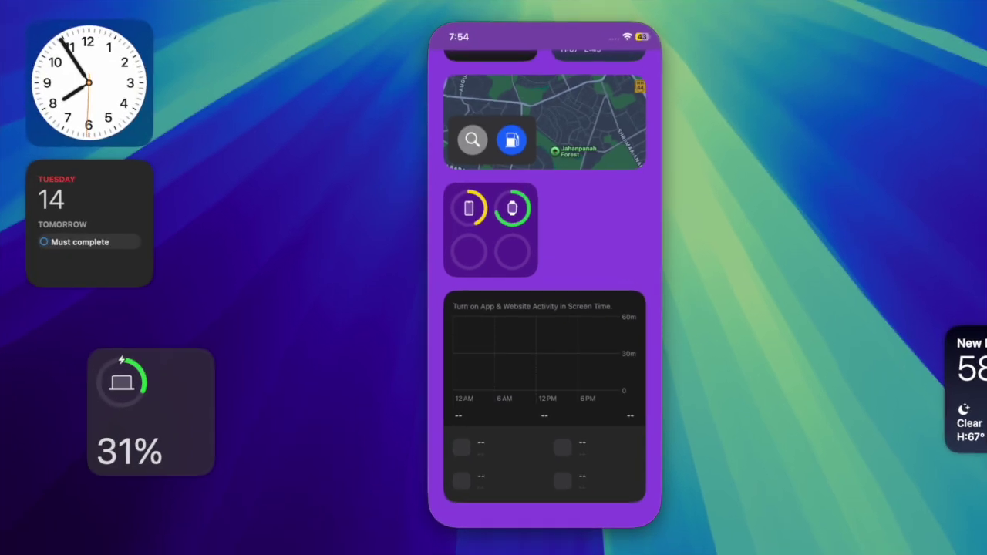
# Step: Snap the iPhone Mirroring window into the screen's top-right quarter via Move & Resize
pyautogui.click(223, 1)
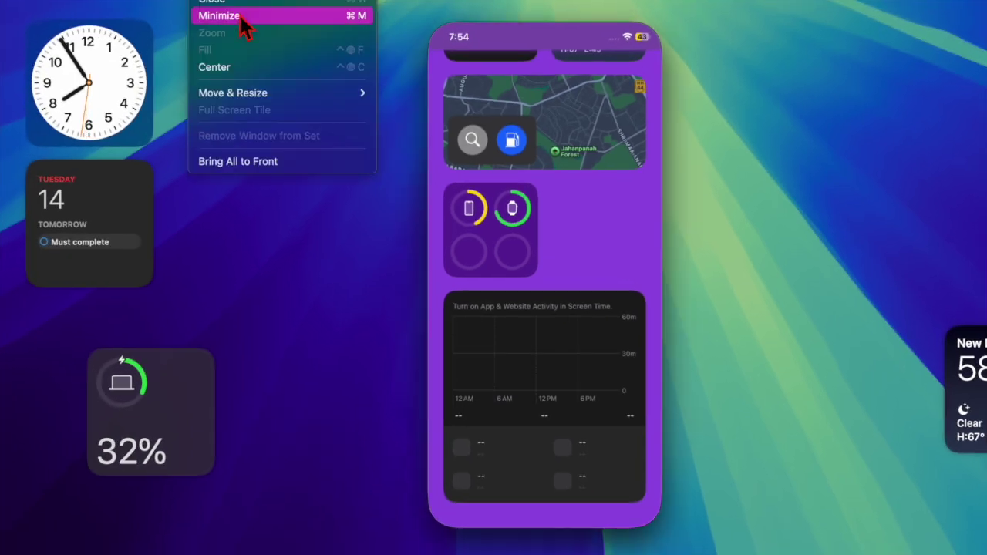
pyautogui.moveTo(250, 94)
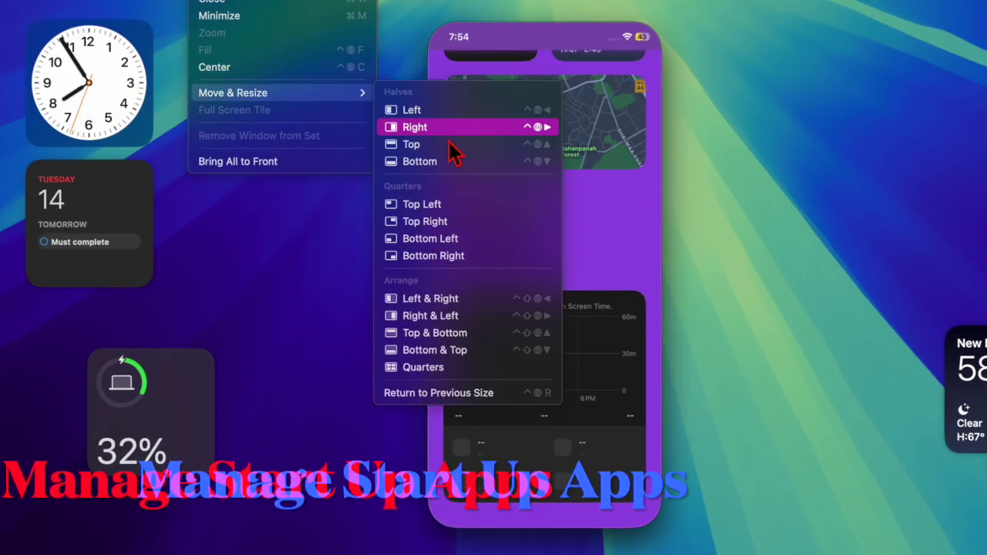
pyautogui.click(445, 223)
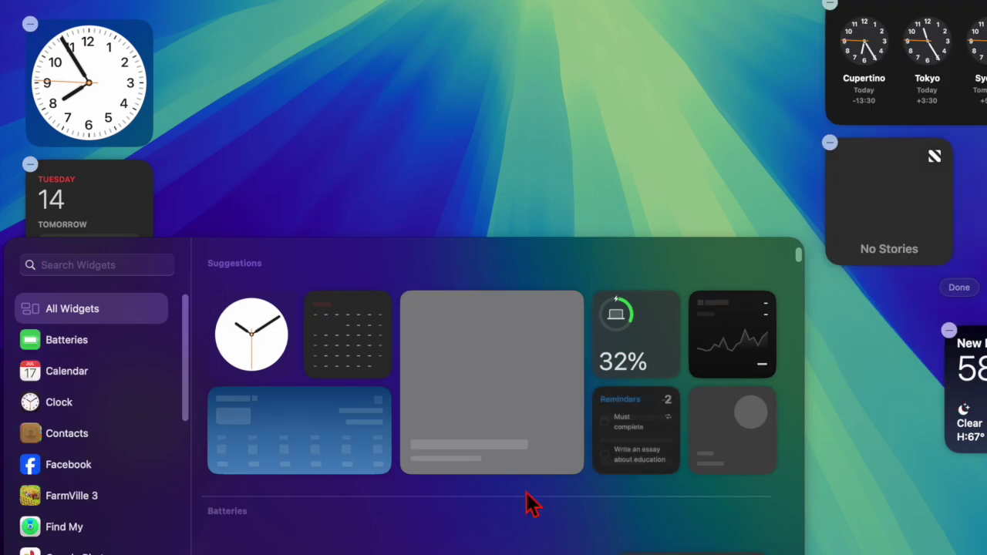
# Step: Scroll down through the available widgets in the desktop widget gallery
pyautogui.scroll(-5, 529, 502)
pyautogui.scroll(-10, 529, 502)
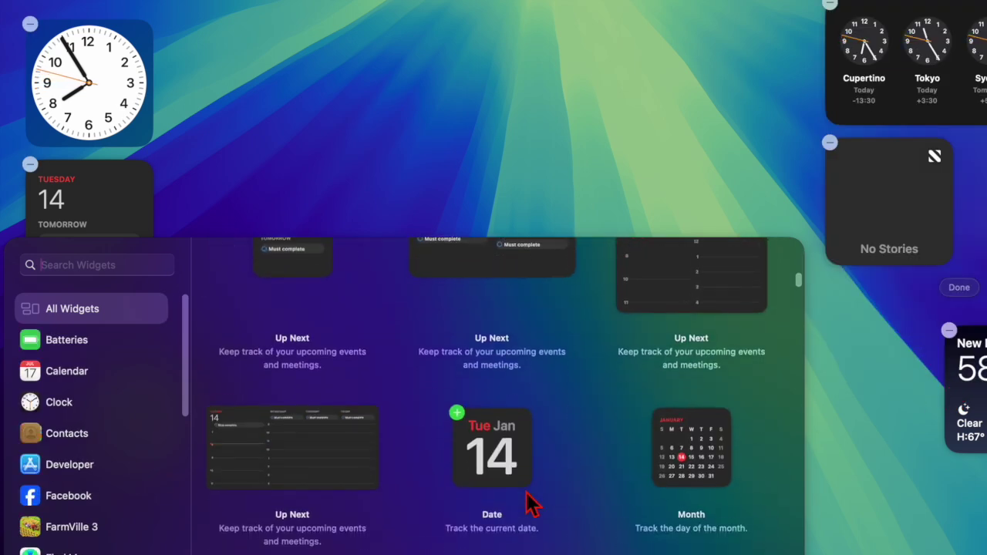
pyautogui.scroll(-5, 529, 502)
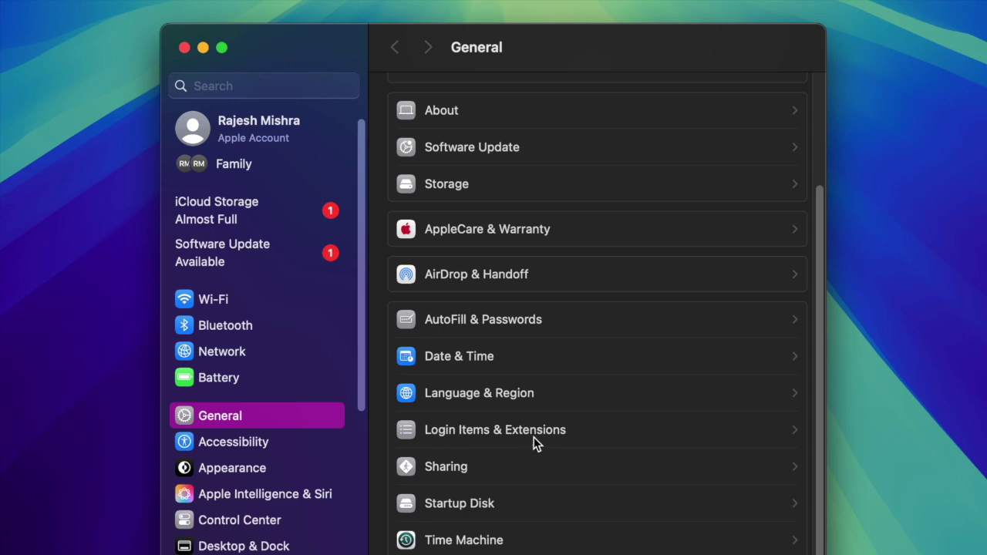
# Step: Review Login Items & Extensions and the Allow in the Background list, then start adding a login item
pyautogui.click(537, 444)
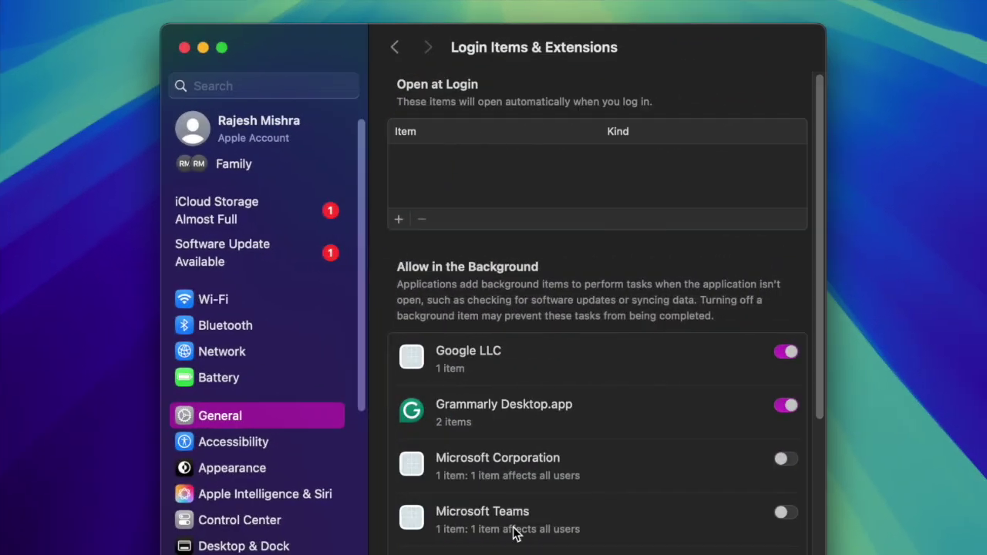
pyautogui.scroll(-2, 515, 534)
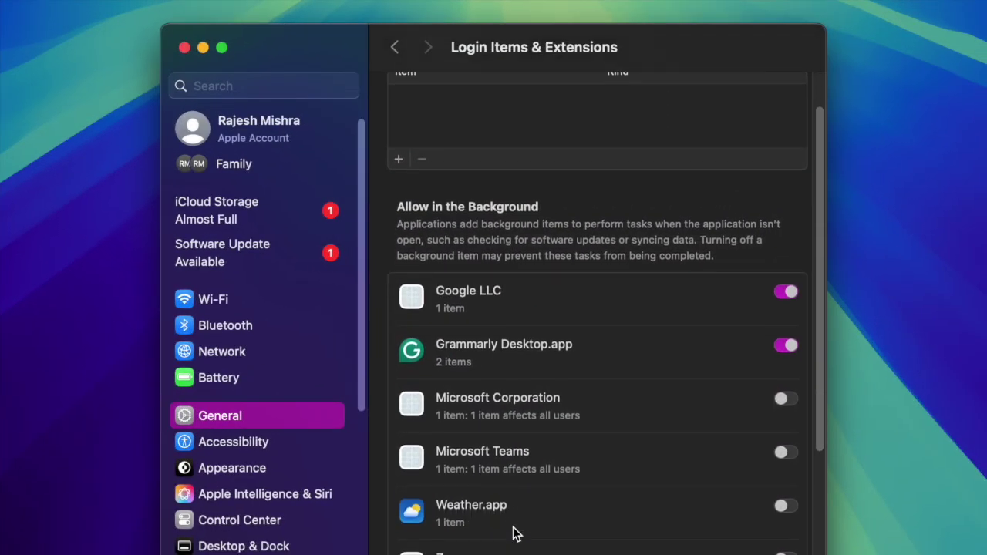
pyautogui.scroll(-3, 514, 532)
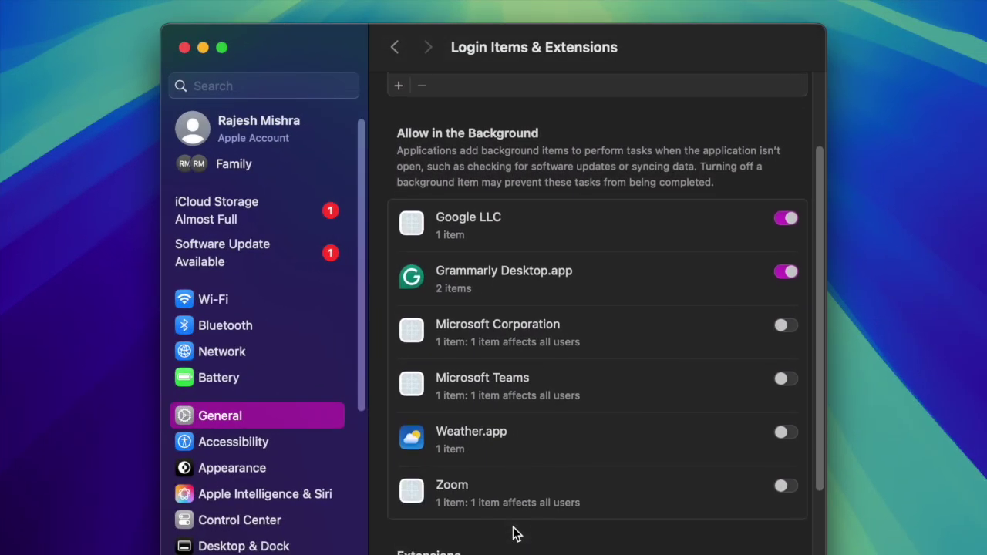
pyautogui.scroll(4, 508, 493)
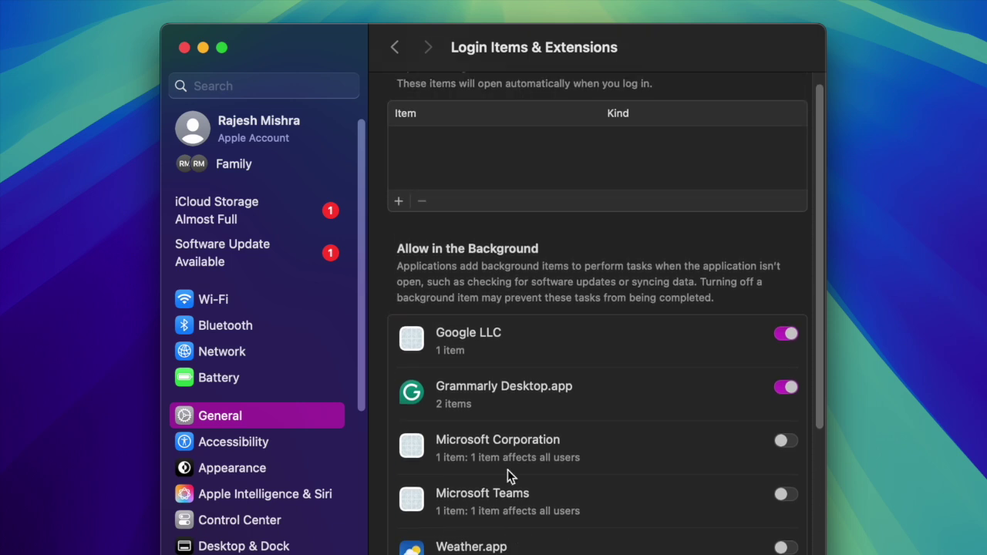
pyautogui.click(398, 200)
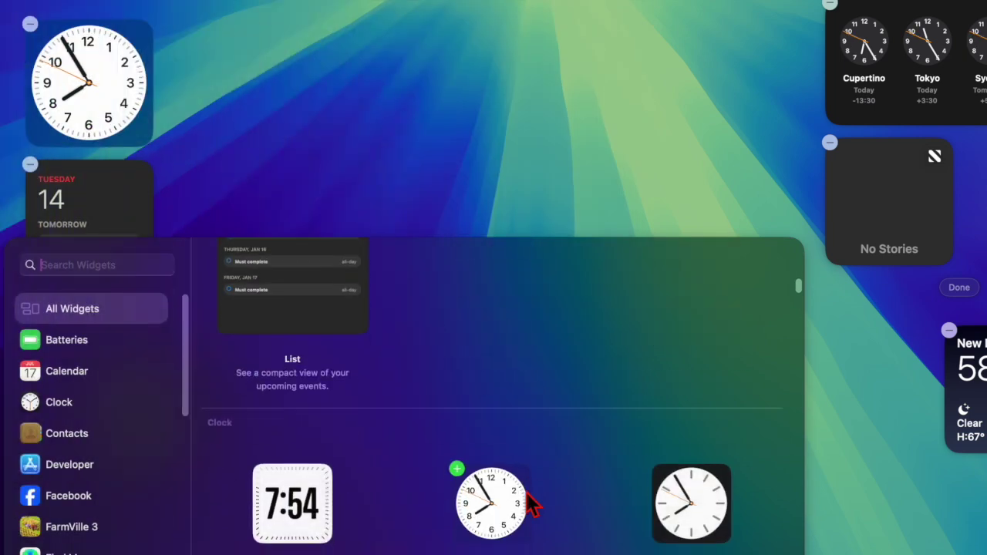
# Step: Browse the Batteries widgets, then bring up Screen Time's Daily Activity widgets showing 5h 22m
pyautogui.click(78, 341)
pyautogui.scroll(-10, 120, 481)
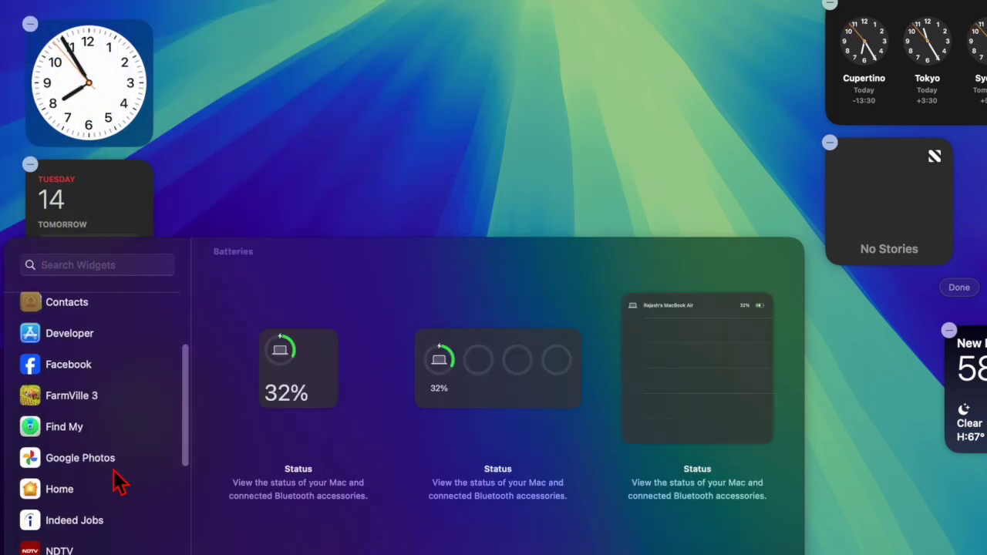
pyautogui.scroll(-5, 119, 482)
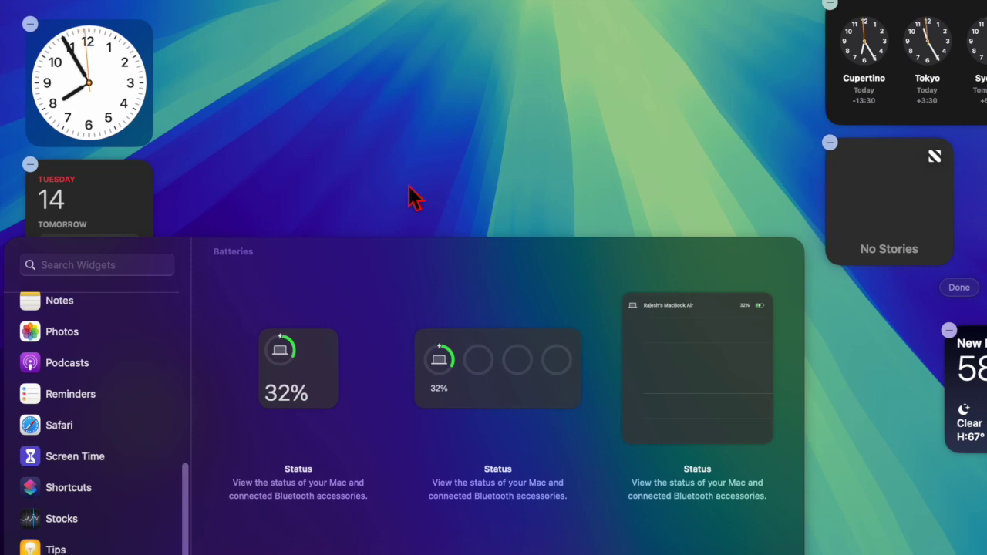
pyautogui.click(98, 466)
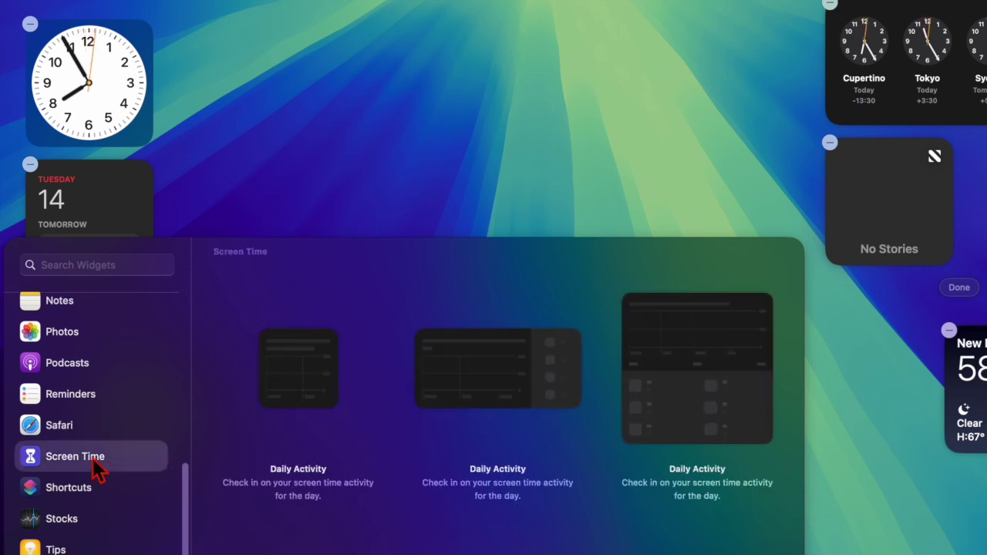
pyautogui.click(90, 462)
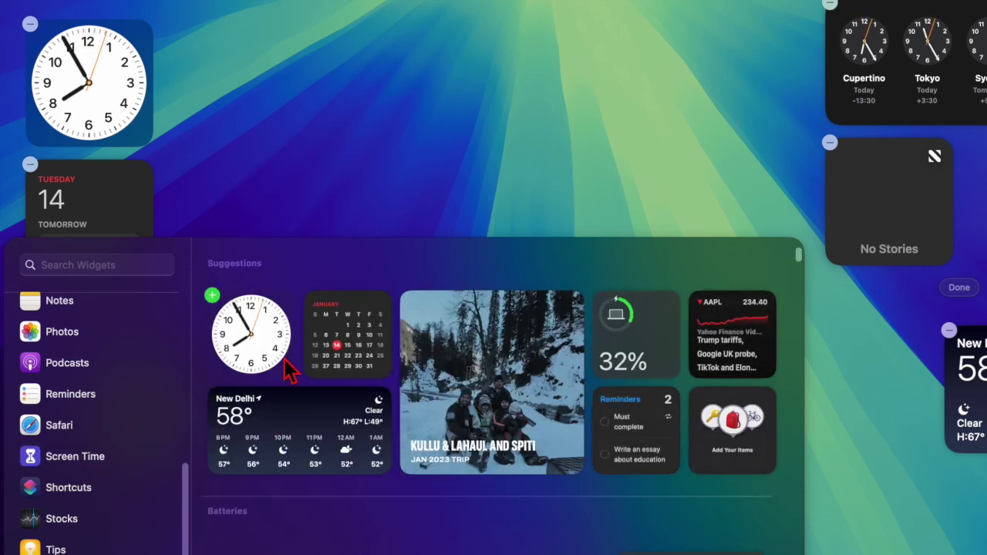
pyautogui.click(85, 462)
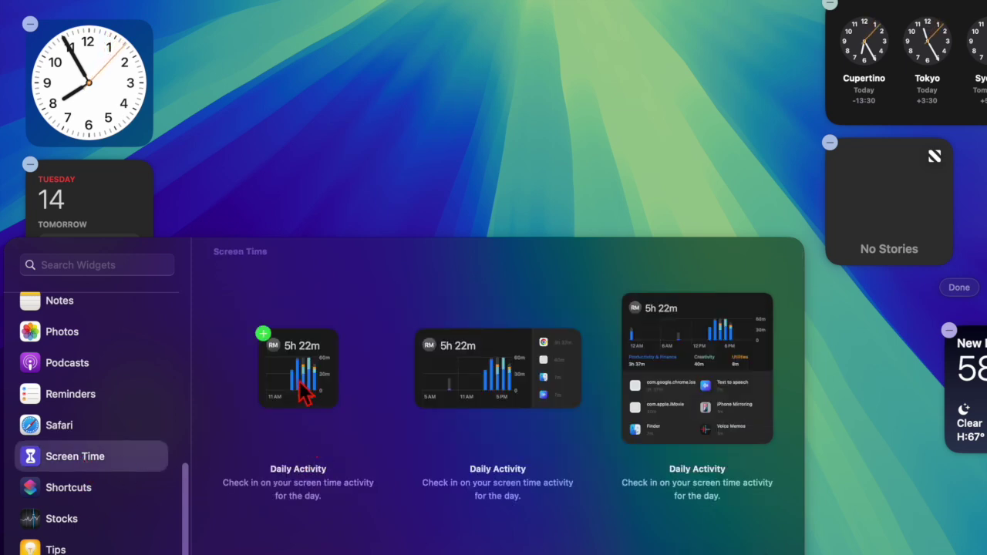